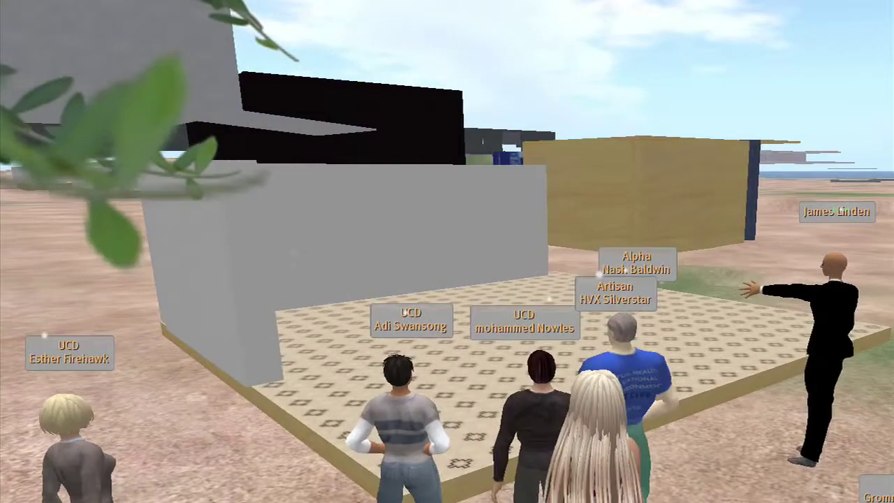
Look around the building site, examining the patterned floor platform, the grey walls and the surrounding structures.
key(Right)
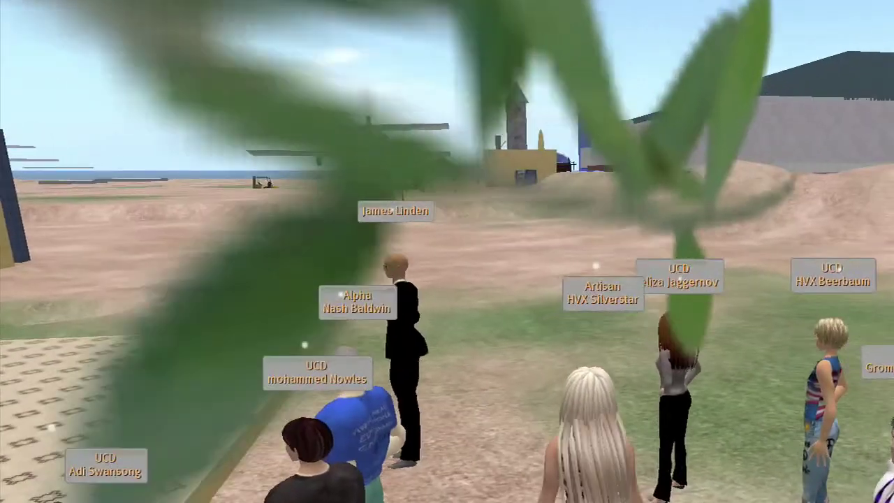
key(Left)
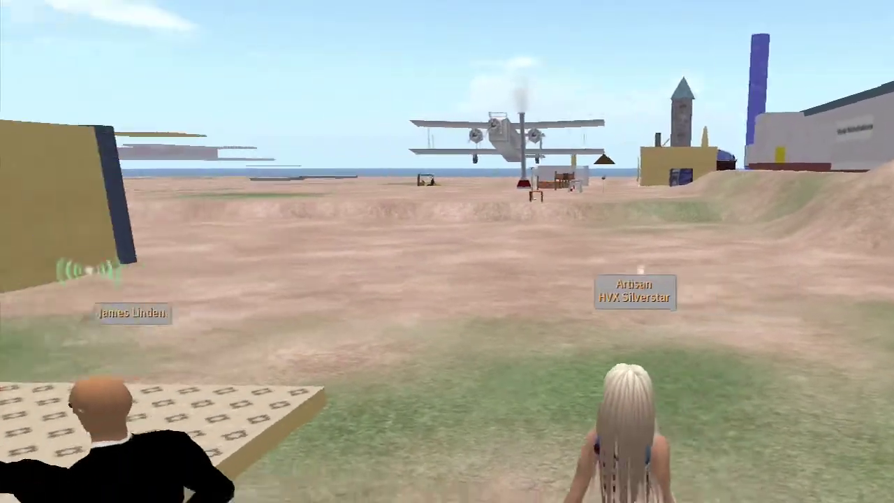
key(Left)
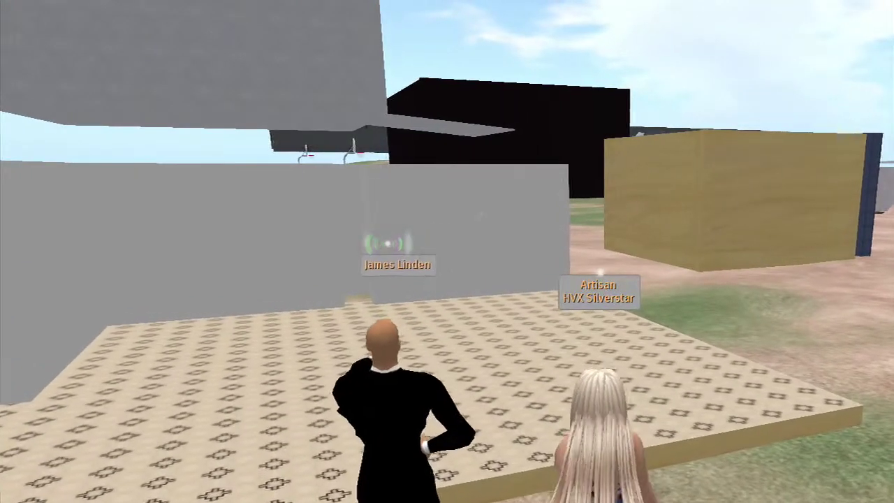
key(Left)
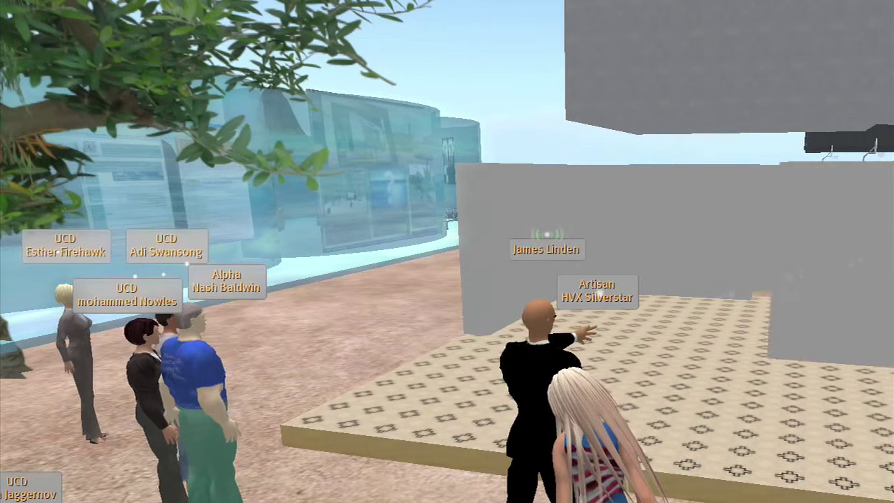
drag(699, 14, 893, 335)
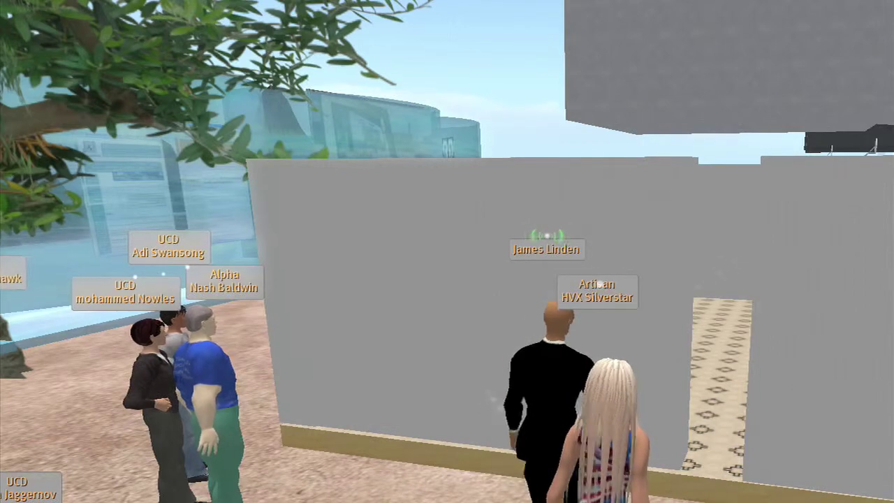
key(Escape)
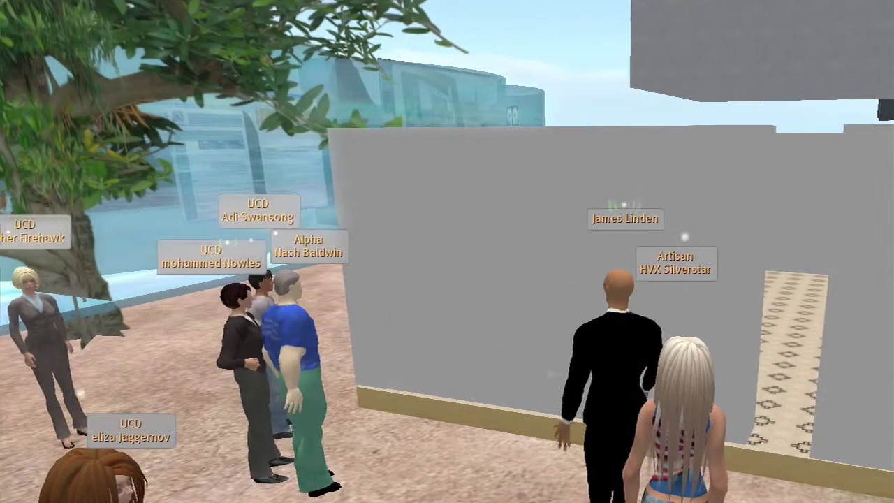
Open an instant message to the avatar standing in front of the grey-walled building.
key(ctrl+alt+Up)
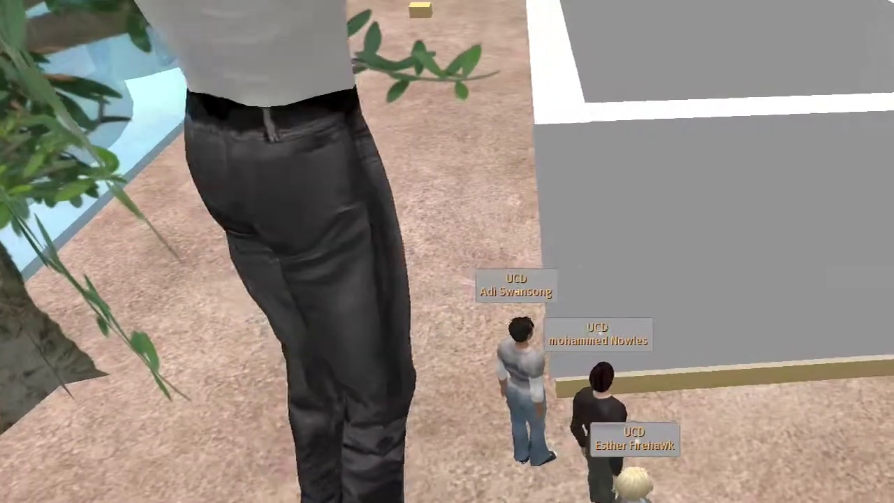
right_click(601, 398)
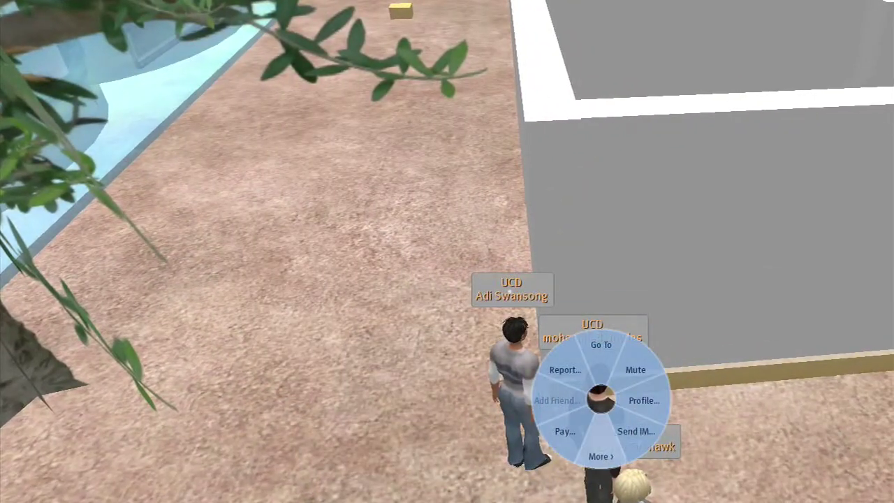
click(636, 430)
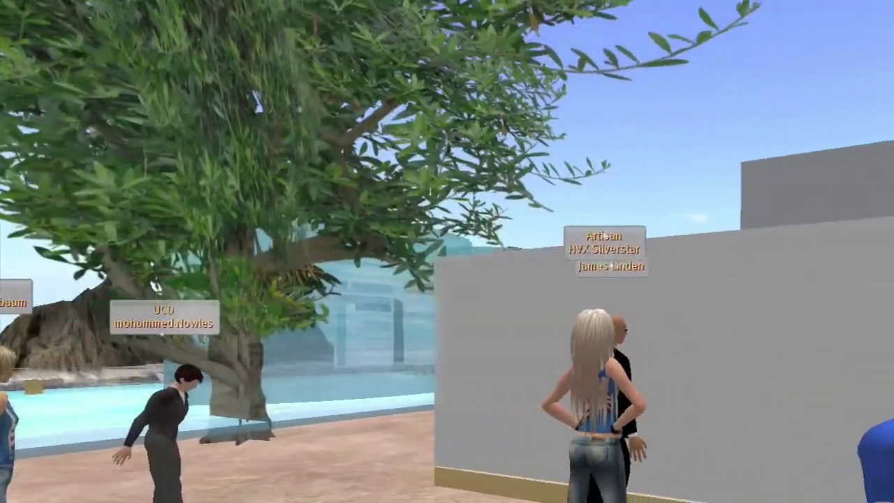
Move through the wall opening into the grey-walled room with the patterned floor.
key(Page_Up)
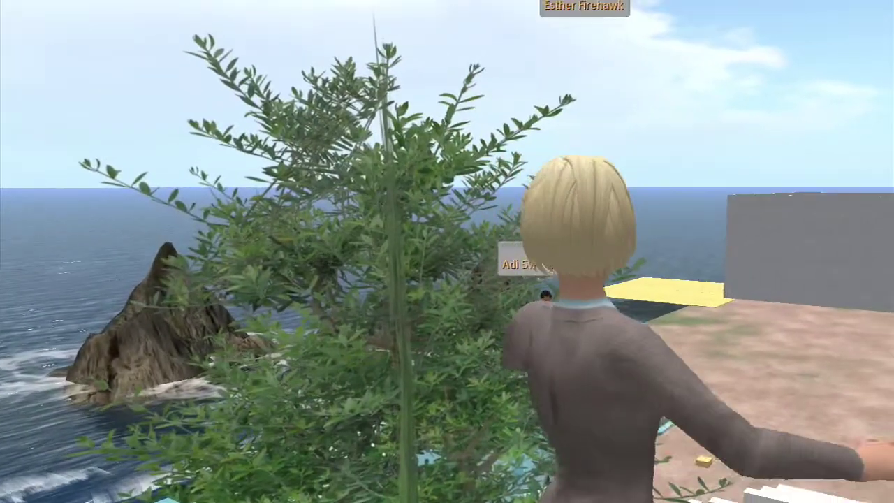
key(Up)
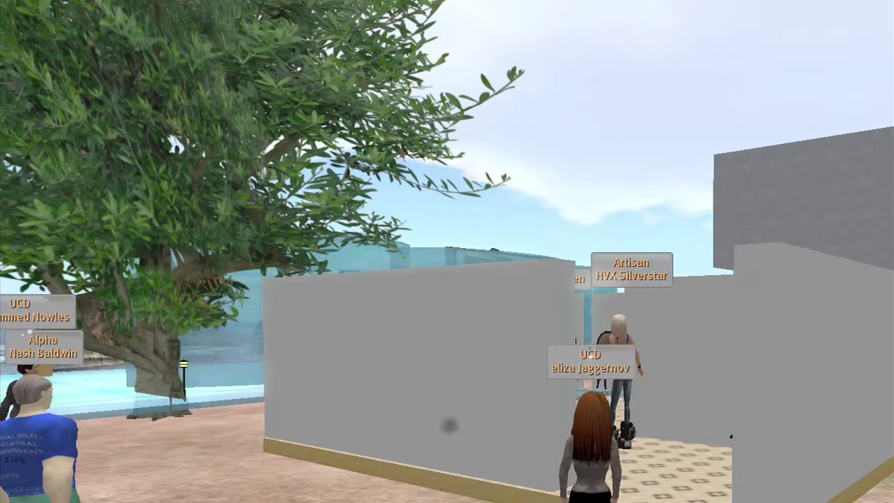
key(Up)
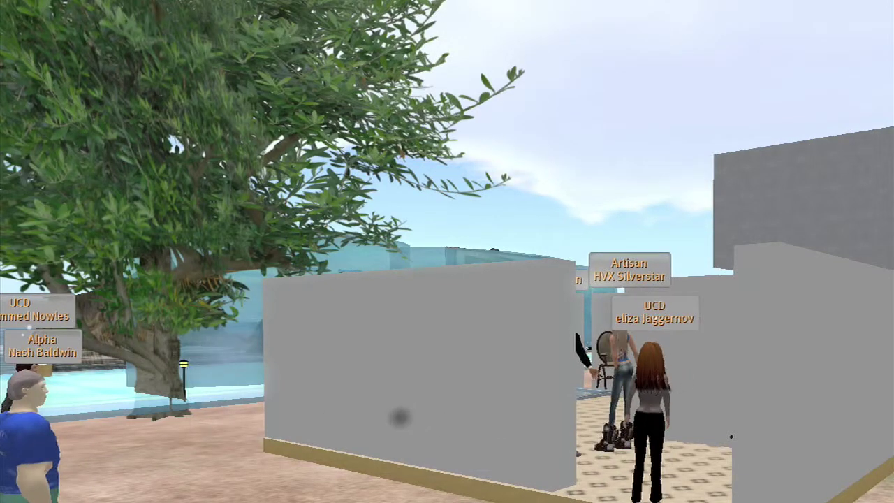
key(Up)
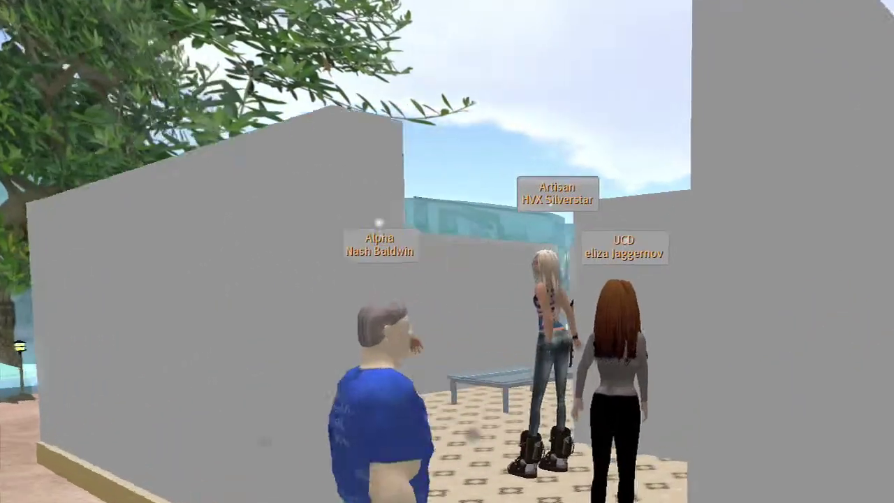
key(Up)
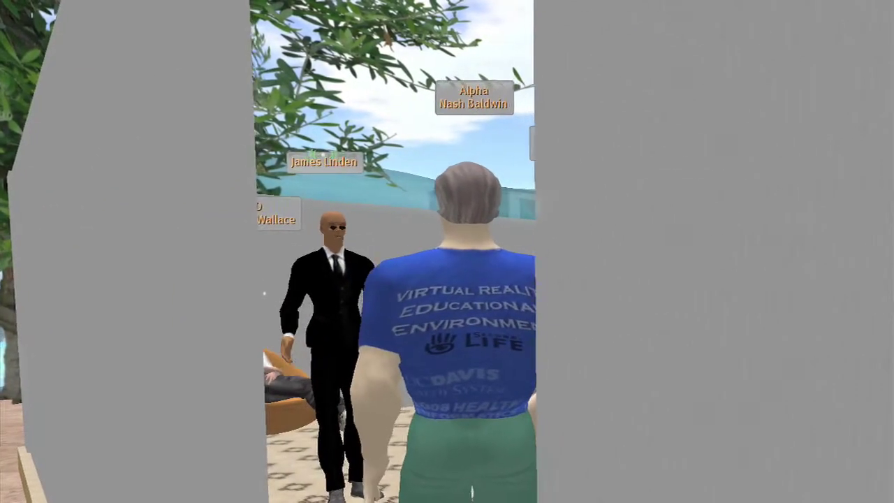
key(Left)
key(Left)
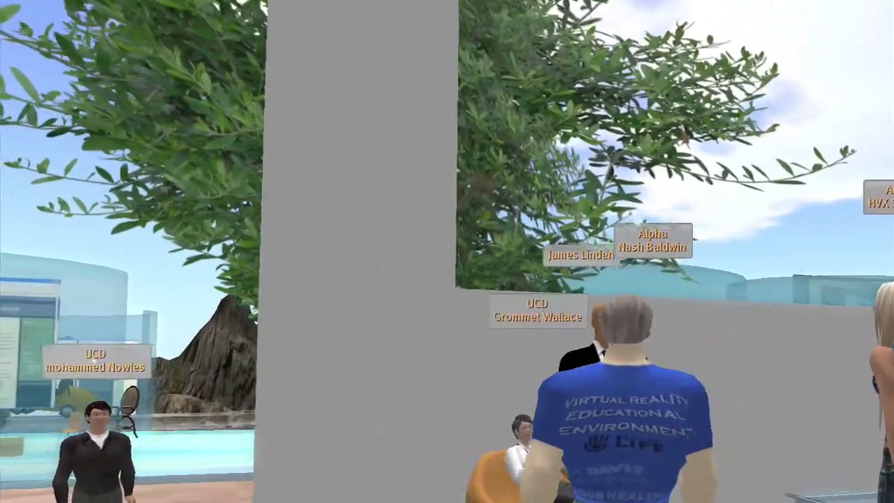
key(Up)
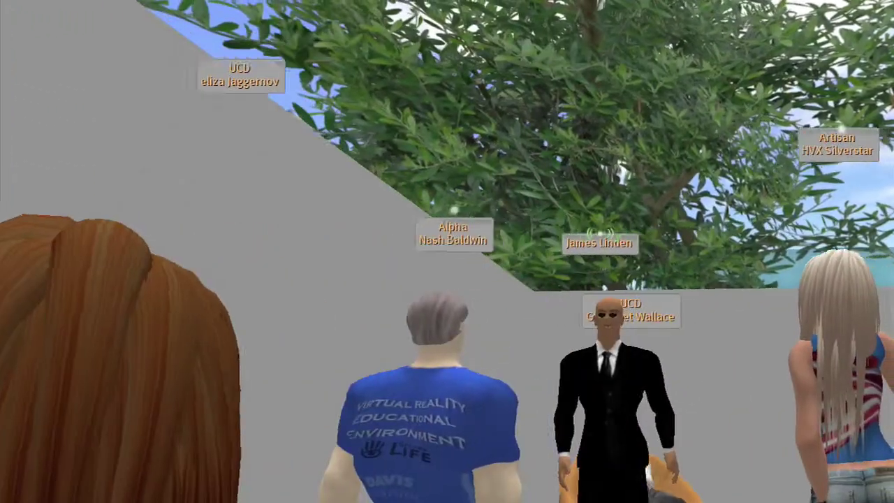
Examine the room's interior and furniture from above its walls.
key(ctrl+alt+Up)
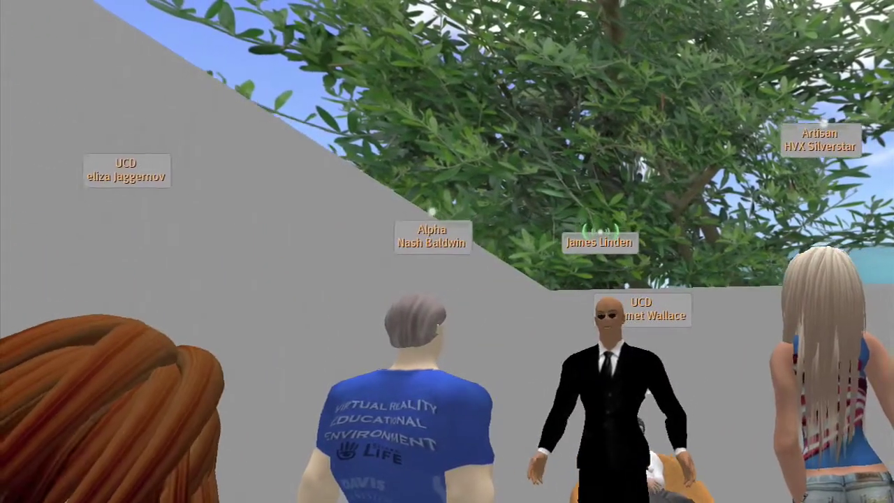
key(ctrl+alt+Up)
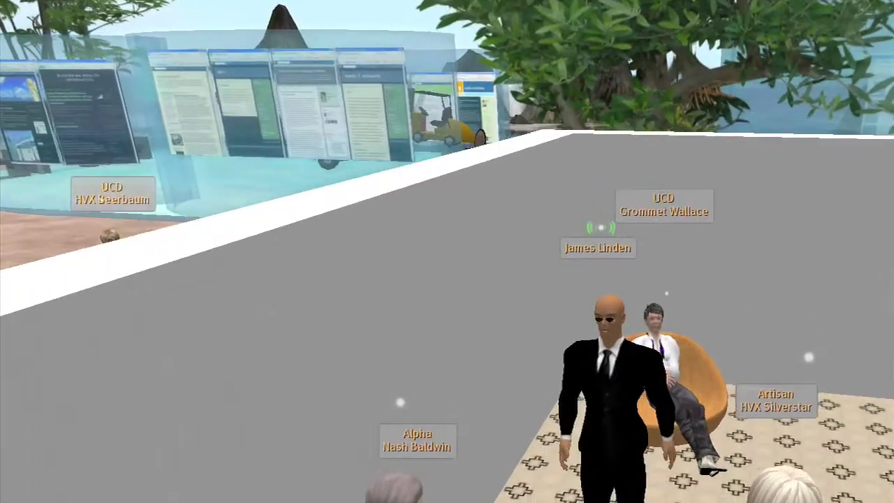
key(alt+Up)
key(alt+Down)
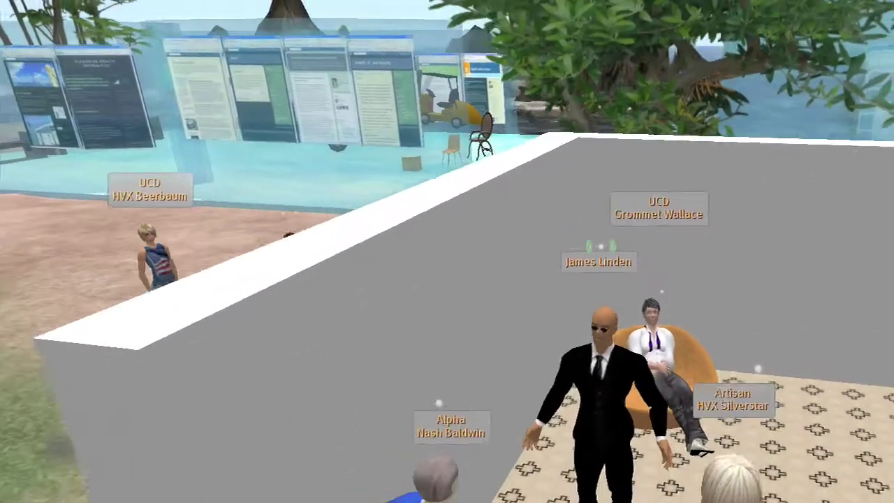
key(Up)
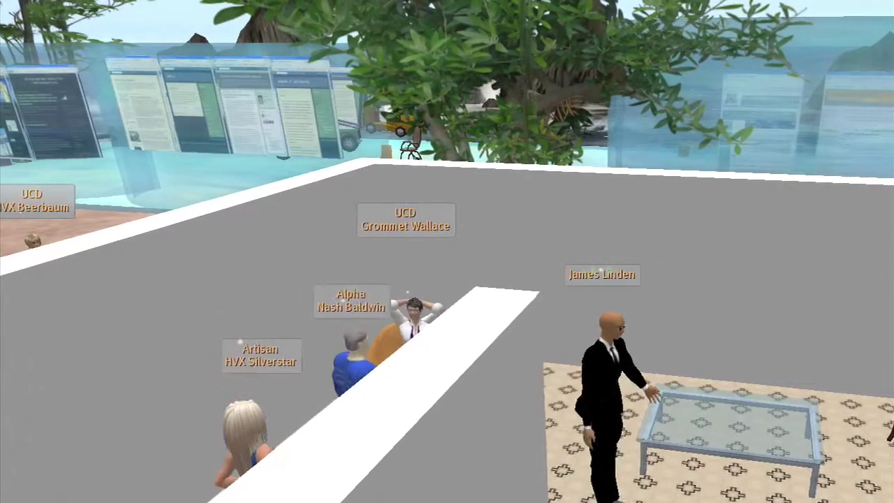
Open the Local Chat window and move it fully into view over the scene.
click(3, 0)
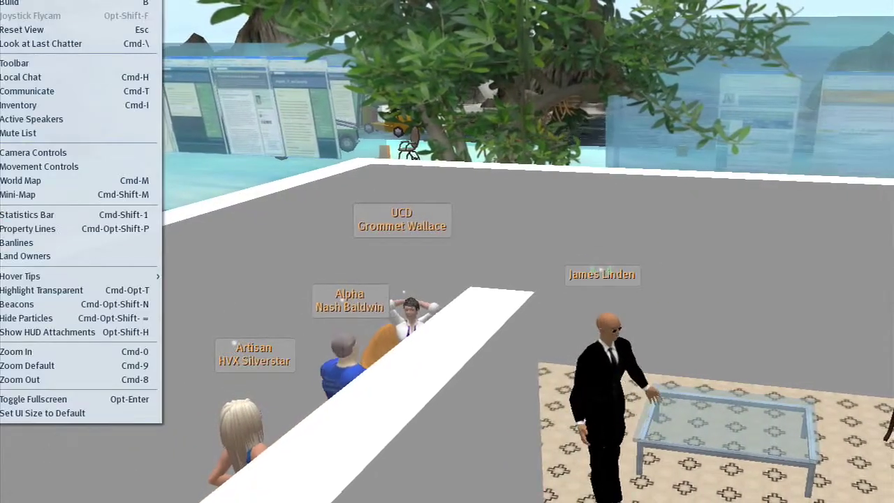
key(Escape)
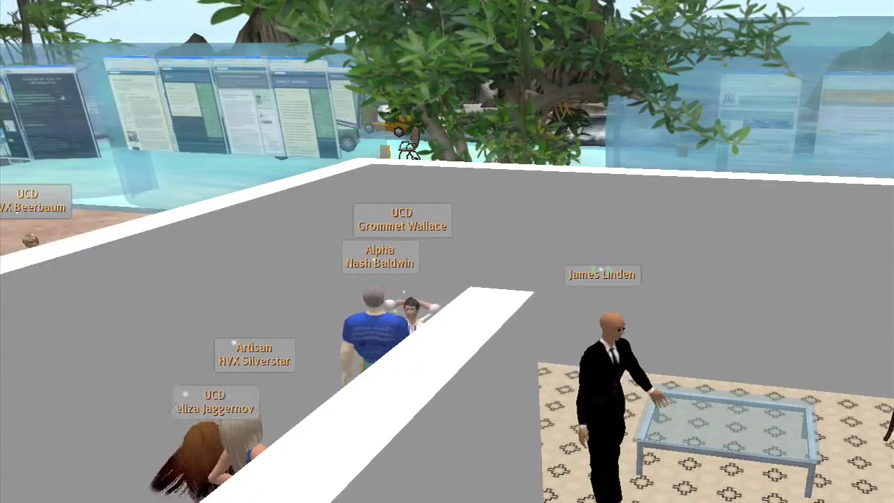
key(ctrl+h)
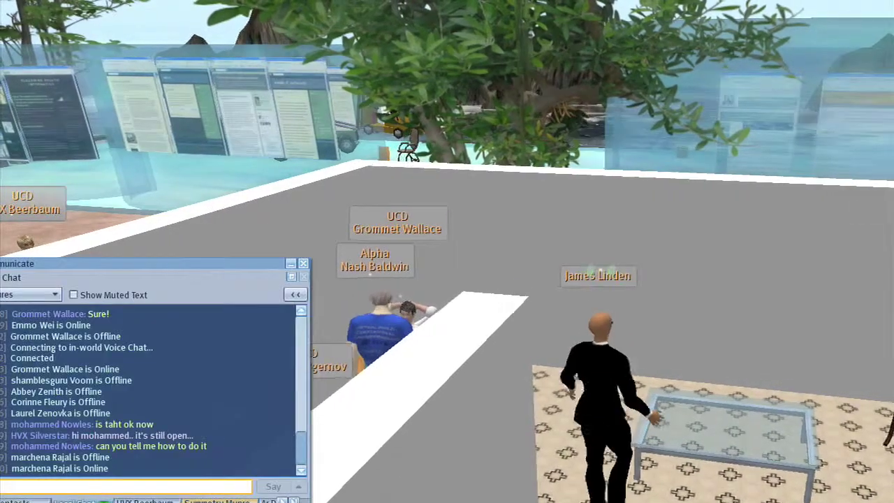
key(Right)
drag(140, 264, 221, 211)
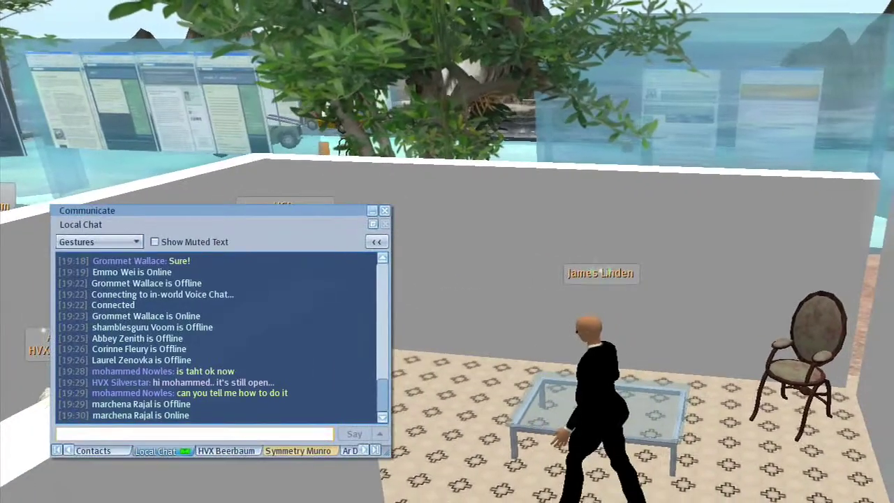
Draft a local chat reply reading "to get into mouselook.. you can just".
key(Left)
text(to d)
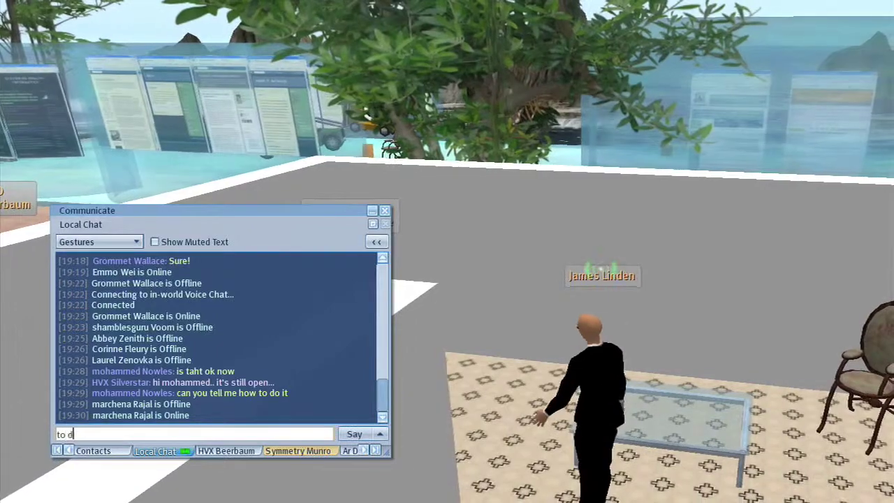
key(BackSpace)
text(get into mo)
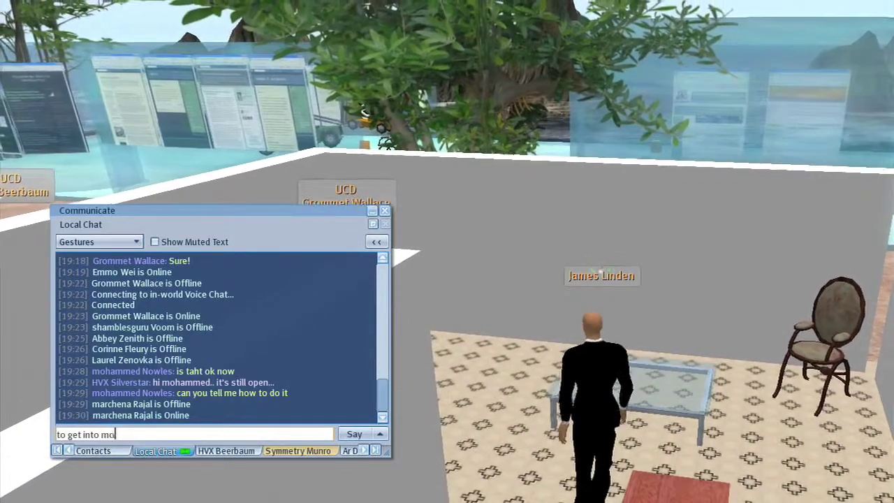
text(uselook.. you)
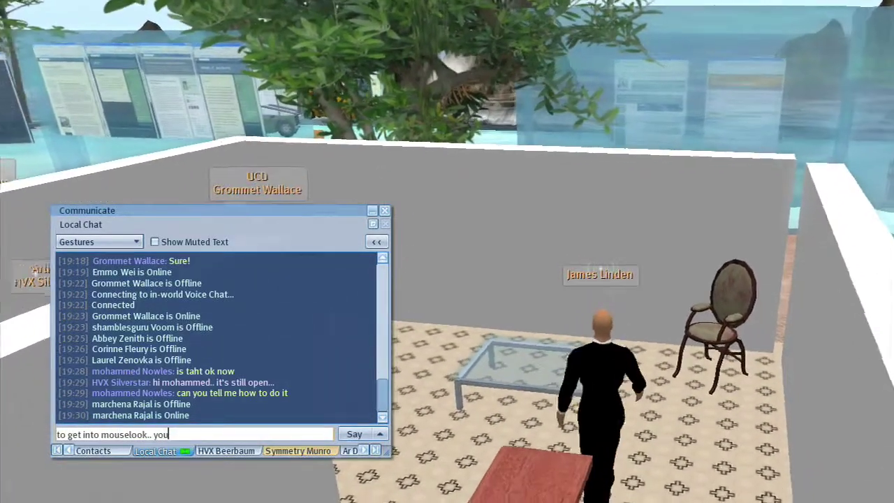
text( can)
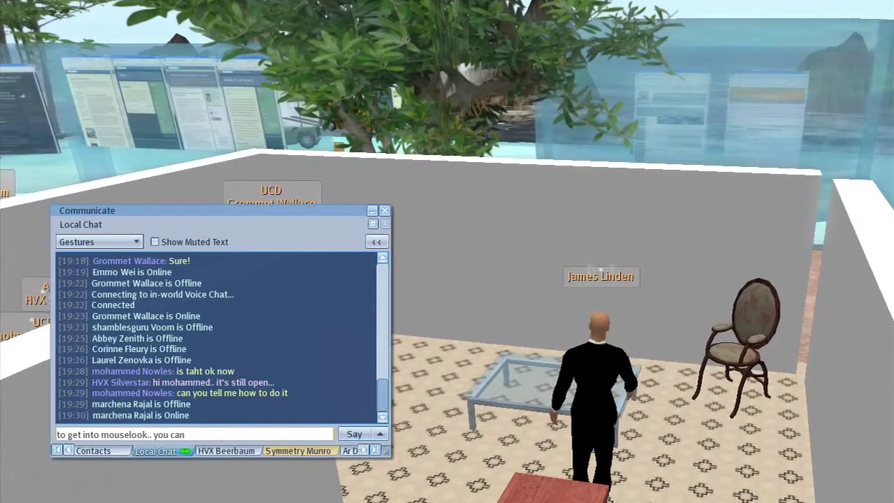
text( just press)
key(BackSpace)
key(BackSpace)
key(BackSpace)
key(BackSpace)
key(BackSpace)
text(ma)
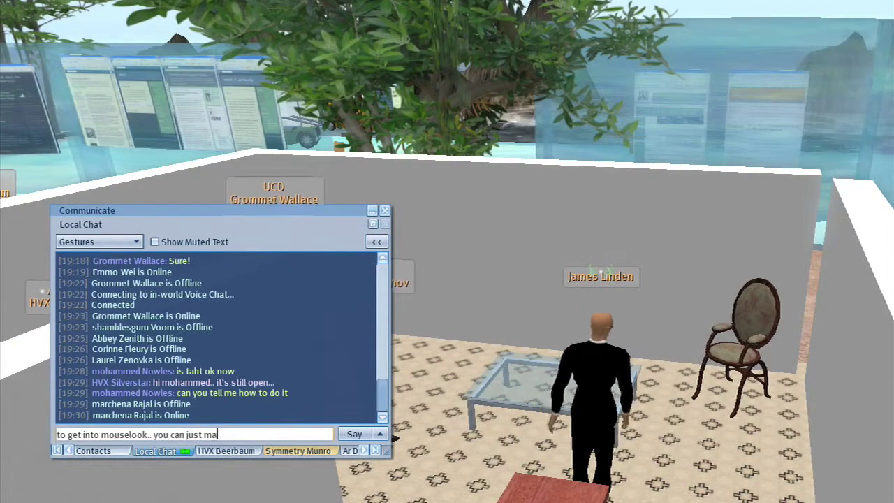
text(ke sure your )
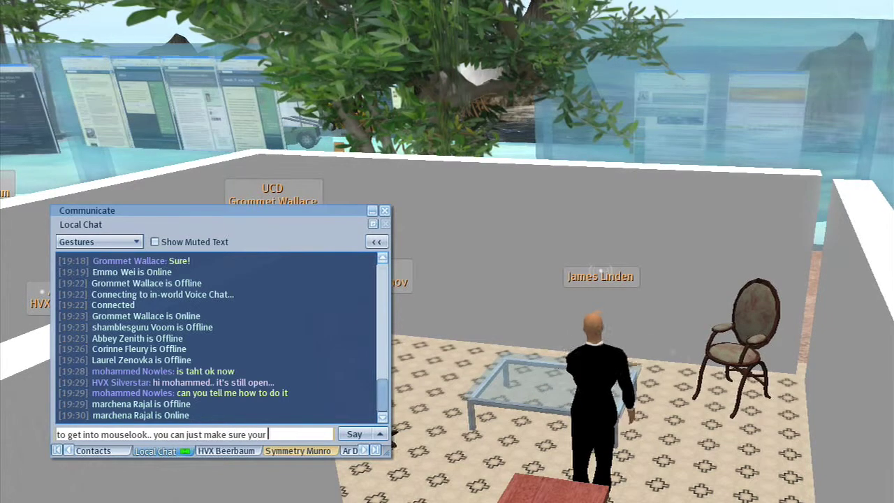
text(chat wind)
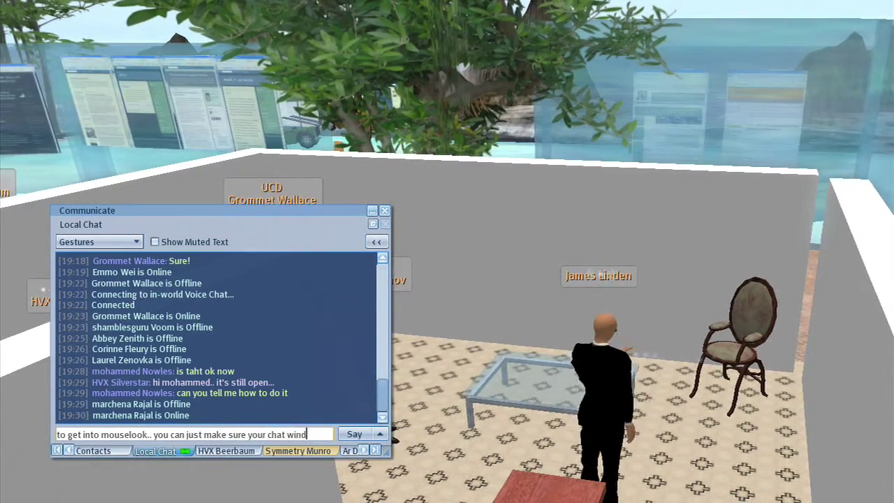
key(BackSpace)
key(BackSpace)
key(BackSpace)
key(BackSpace)
key(BackSpace)
key(BackSpace)
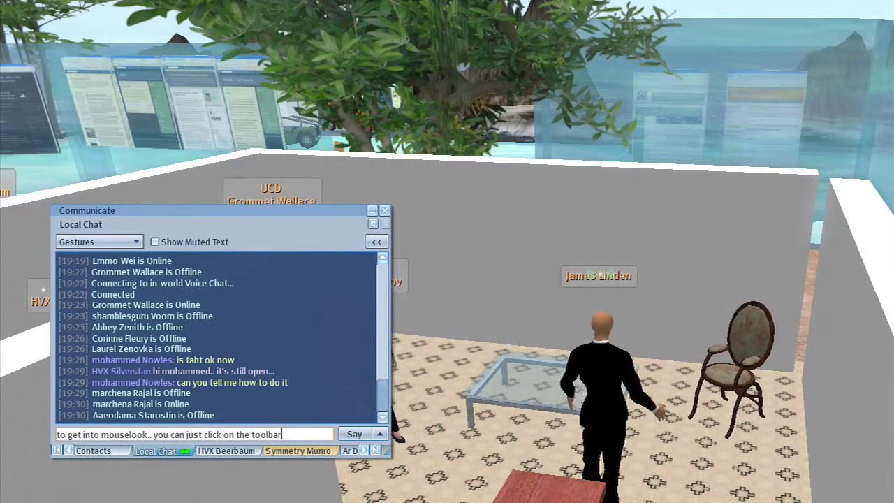
Finish and send the local chat reply with "click on the toolbar at top:", followed by a second message "View | mouselook".
text(top:)
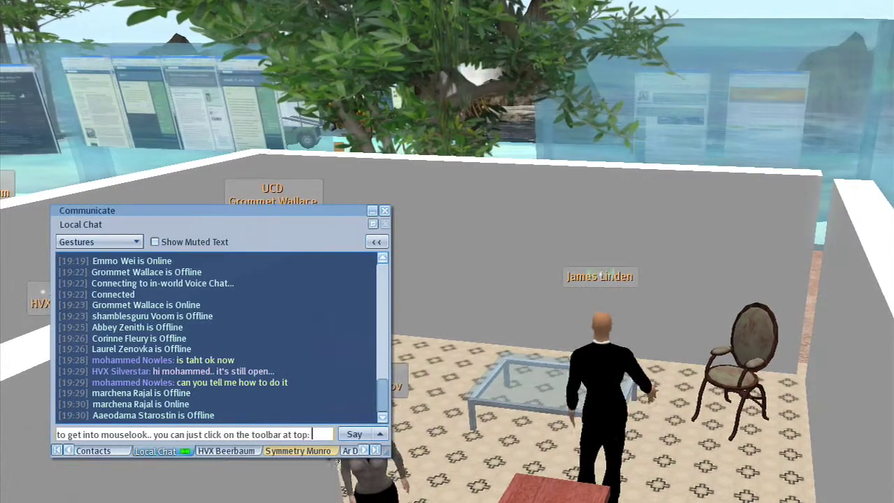
key(Return)
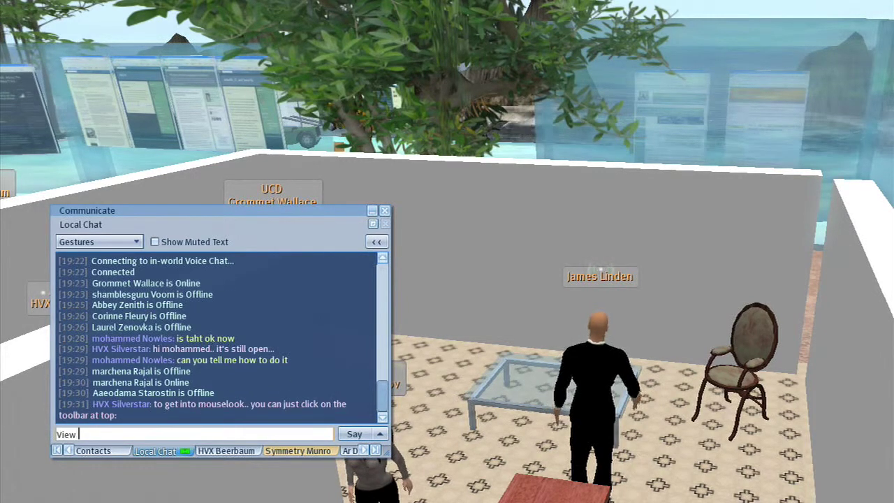
text(View)
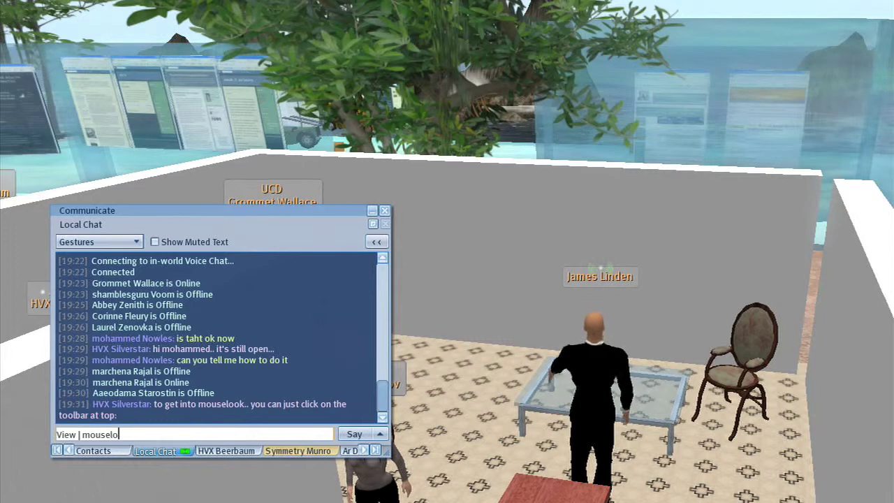
key(Return)
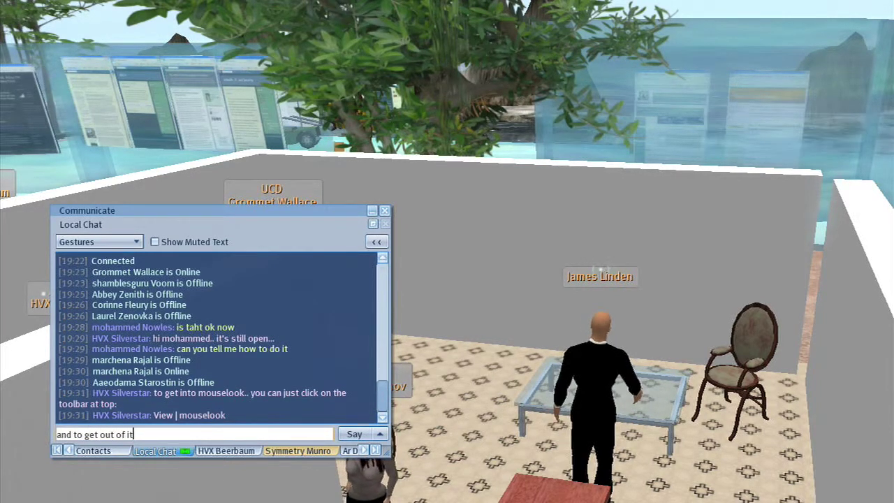
Send "and to get out of it.. hit escape button" in local chat and close the chat window.
text(.. hit escape)
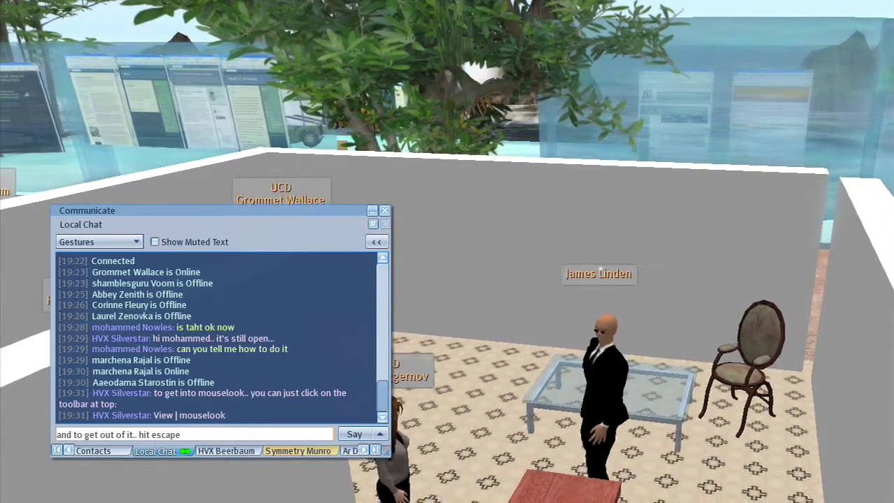
text( button)
key(Return)
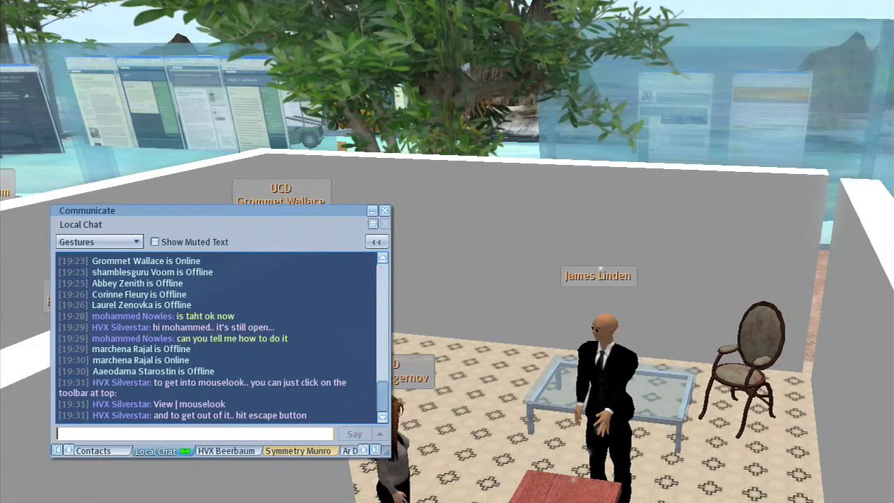
key(Escape)
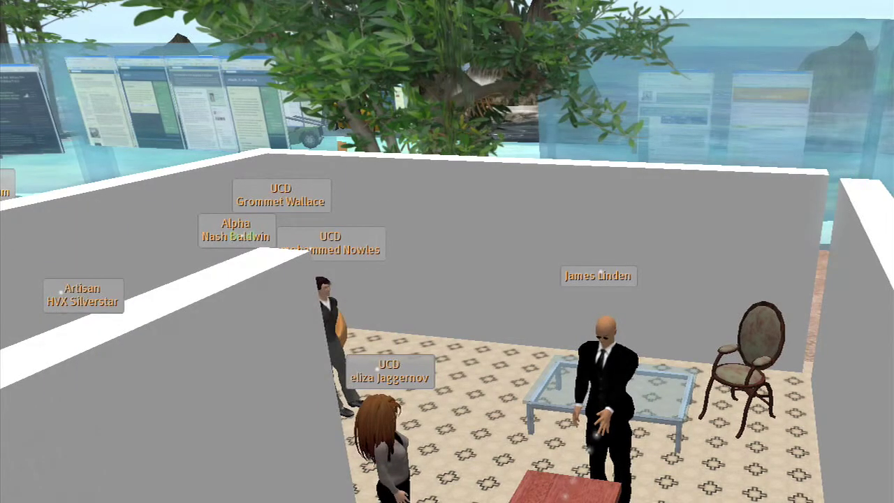
key(Escape)
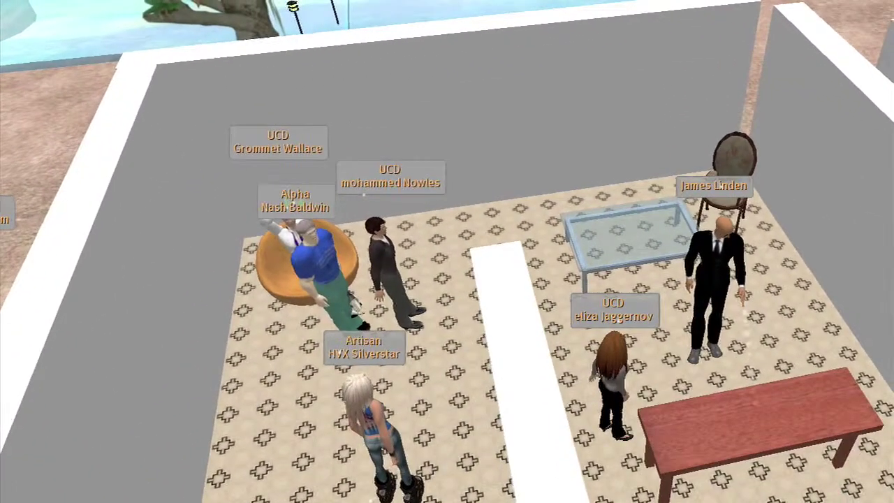
Examine the grey-walled room and the gathered avatars from above and from different sides.
key(Left)
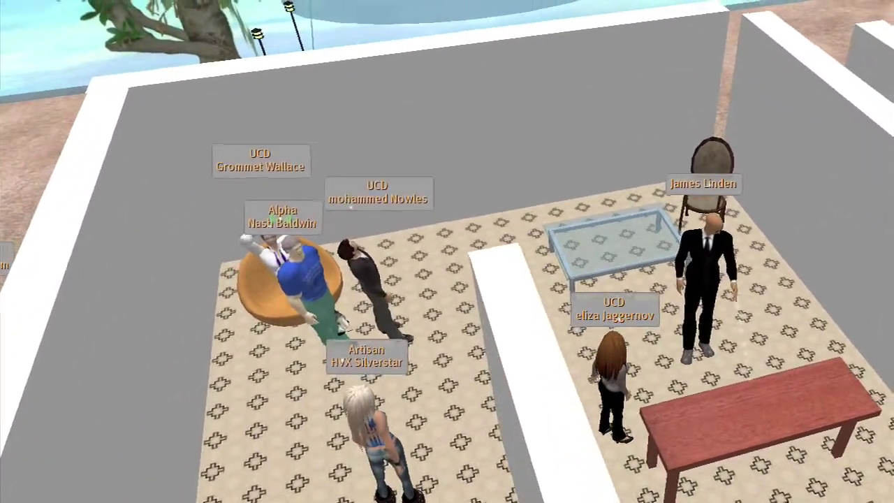
key(Right)
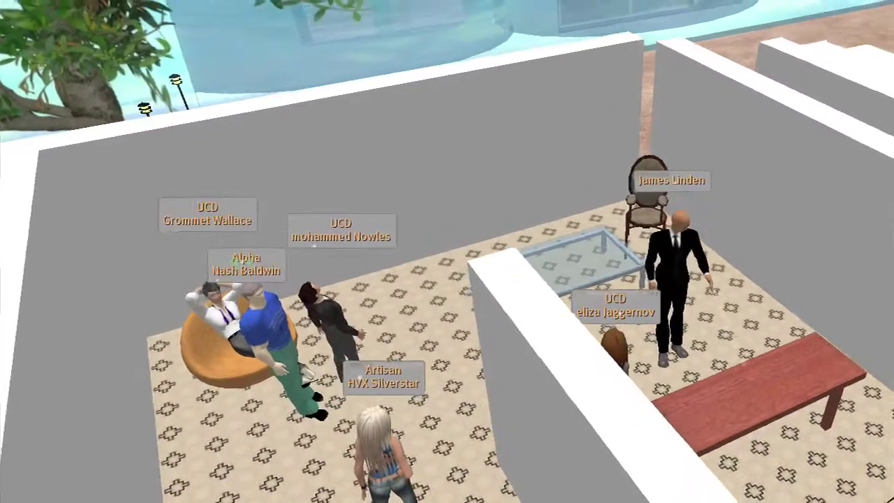
key(Right)
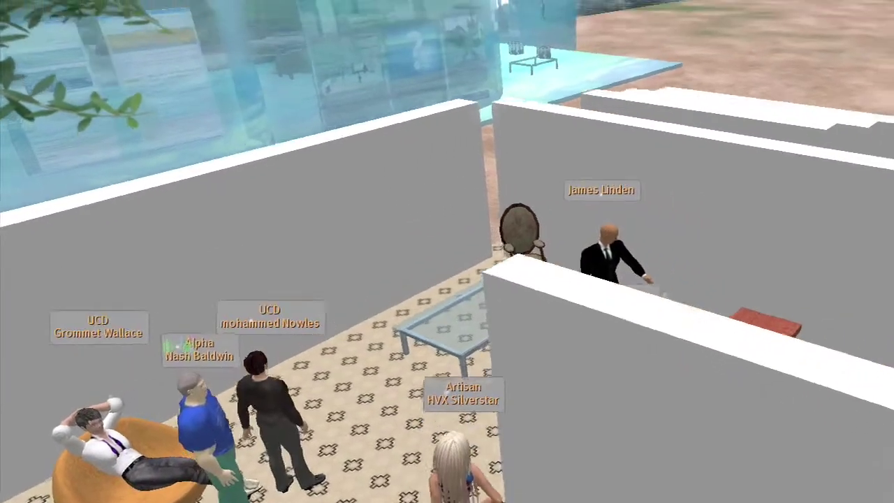
key(Left)
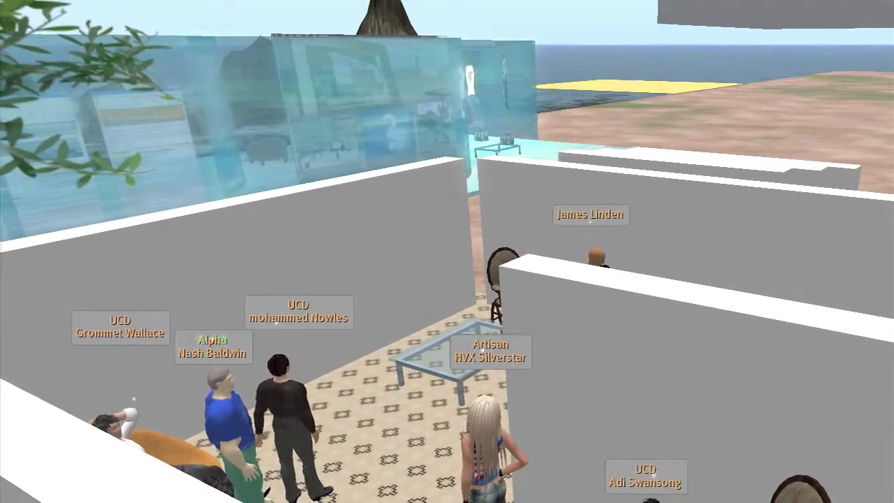
key(Left)
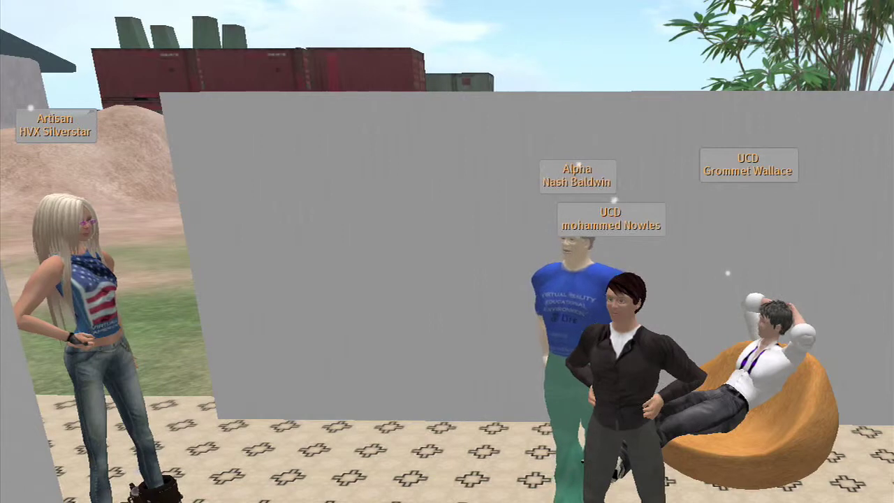
key(shift+Left)
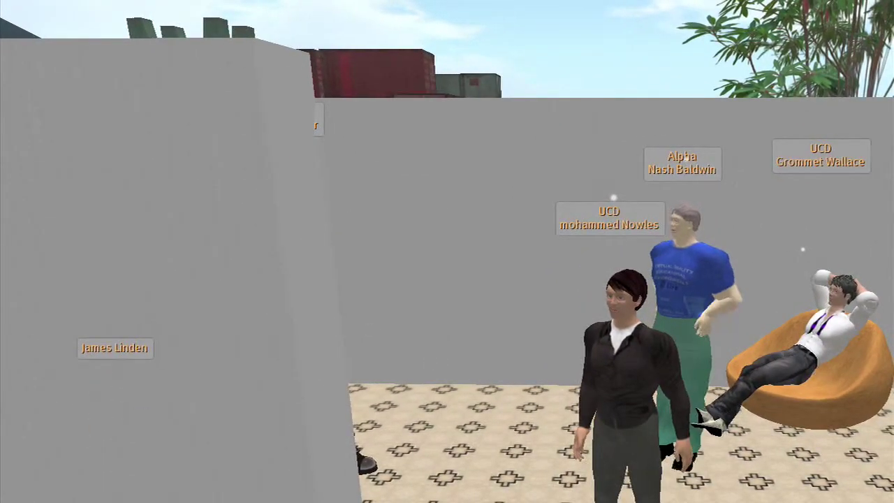
key(Down)
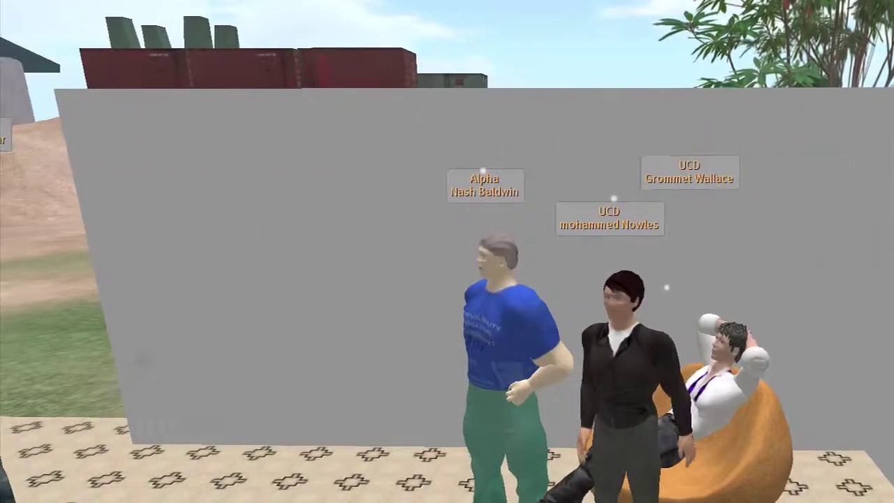